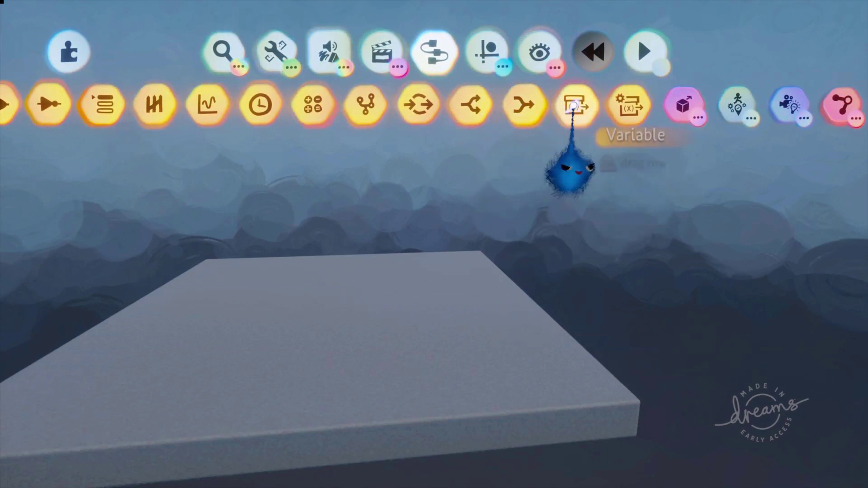
# - Stamp a 0.00 Variable gadget and a Variable Modifier gadget side by side above the grey slab
pyautogui.click(576, 105)
pyautogui.press('Escape')
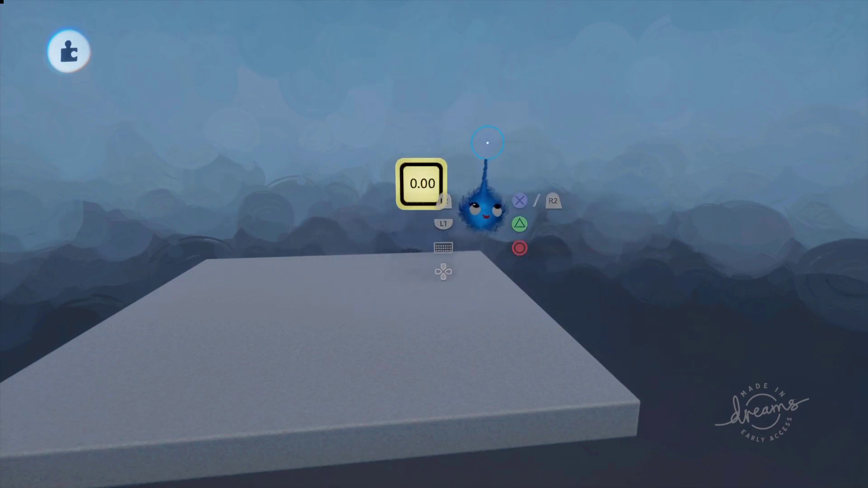
pyautogui.click(622, 103)
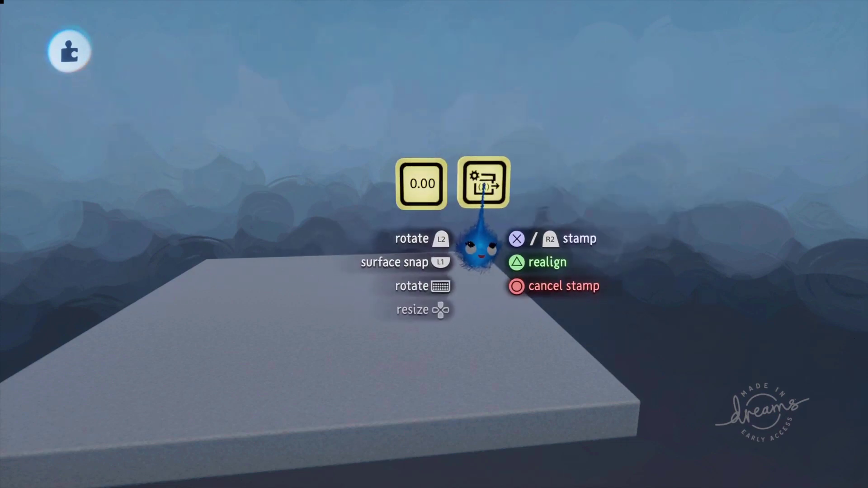
pyautogui.click(506, 246)
pyautogui.moveTo(434, 242)
pyautogui.mouseDown()
pyautogui.moveTo(438, 236)
pyautogui.moveTo(432, 253)
pyautogui.moveTo(461, 246)
pyautogui.mouseUp()
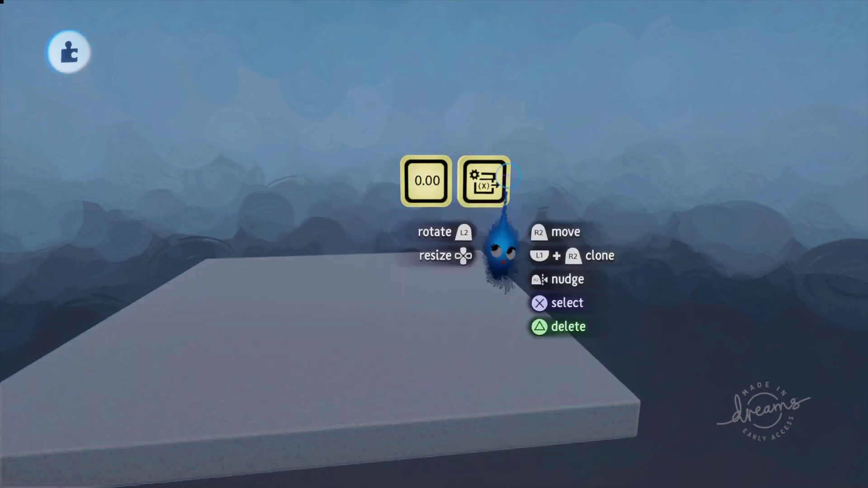
pyautogui.moveTo(443, 246); pyautogui.dragTo(474, 273, button='middle')
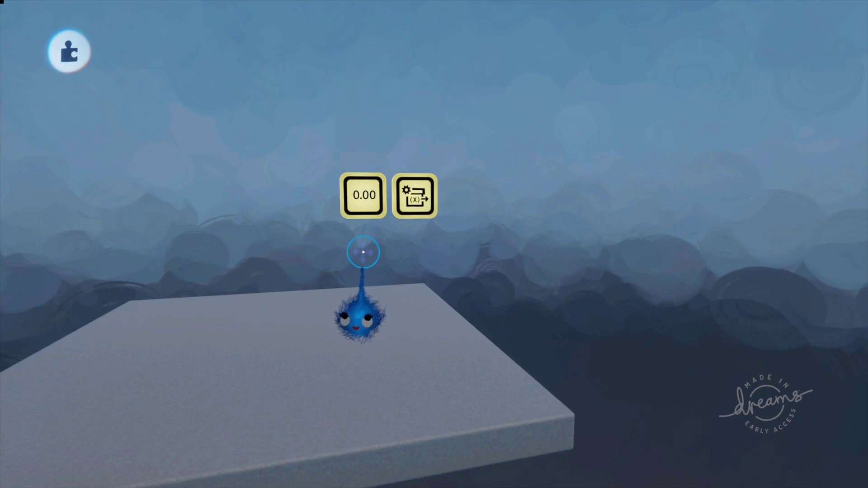
# - Open the Variable gadget's tweak menu (value 0.0, range -1,000.0 to 1,000.0) and position it beside the gadgets
pyautogui.click(363, 195)
pyautogui.moveTo(434, 209); pyautogui.dragTo(547, 206)
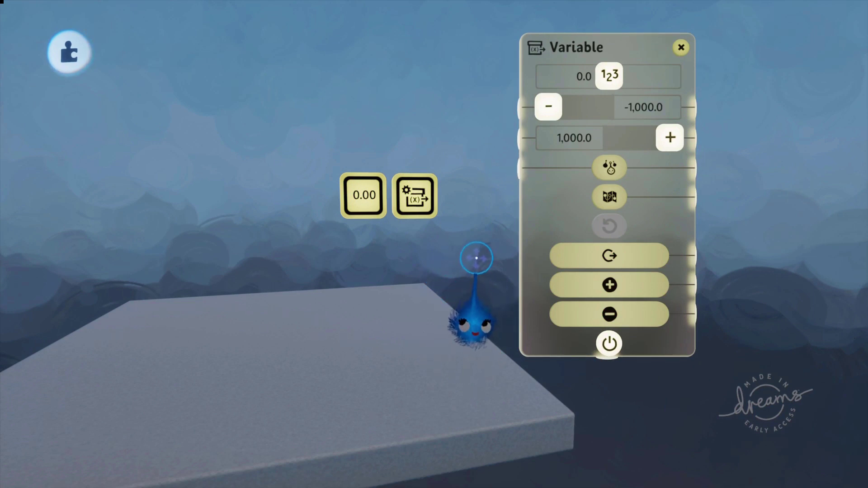
pyautogui.moveTo(520, 286); pyautogui.dragTo(475, 277)
pyautogui.moveTo(477, 211); pyautogui.dragTo(485, 210)
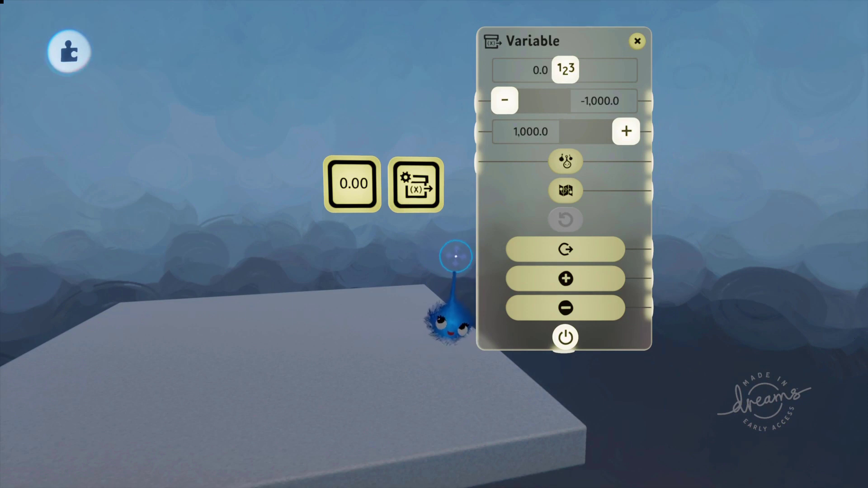
pyautogui.moveTo(475, 251); pyautogui.dragTo(495, 253)
pyautogui.moveTo(499, 183); pyautogui.dragTo(476, 239)
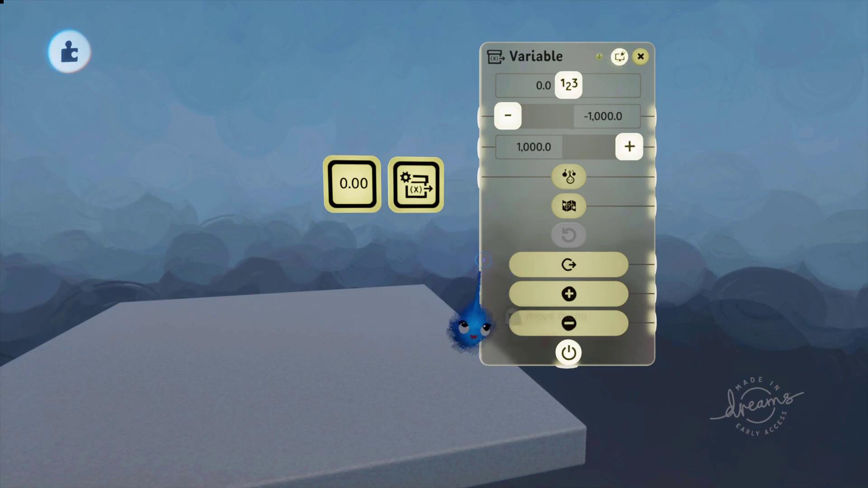
# - Open the empty rename box for the Variable gadget from its tweak menu title
pyautogui.moveTo(498, 253); pyautogui.dragTo(501, 281)
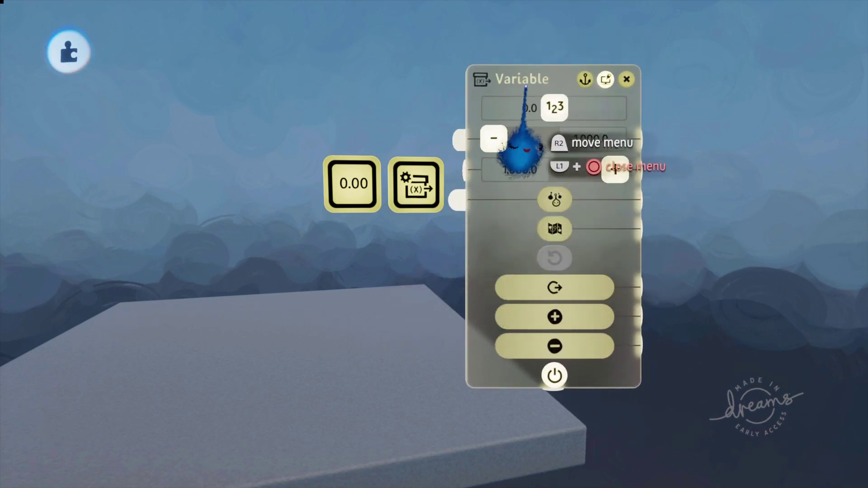
pyautogui.click(555, 107)
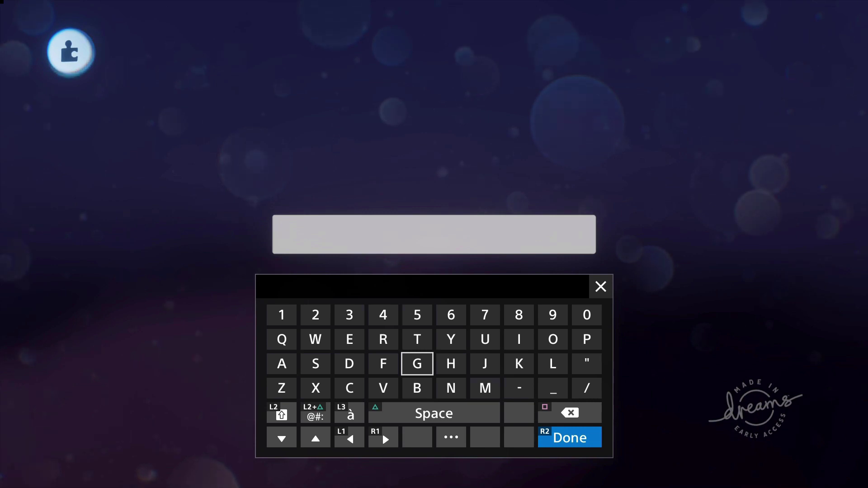
# - Enter the name 'Count' for the Variable gadget on the on-screen keyboard
pyautogui.press('Left')
pyautogui.press('Left')
pyautogui.press('Down')
pyautogui.write('C')
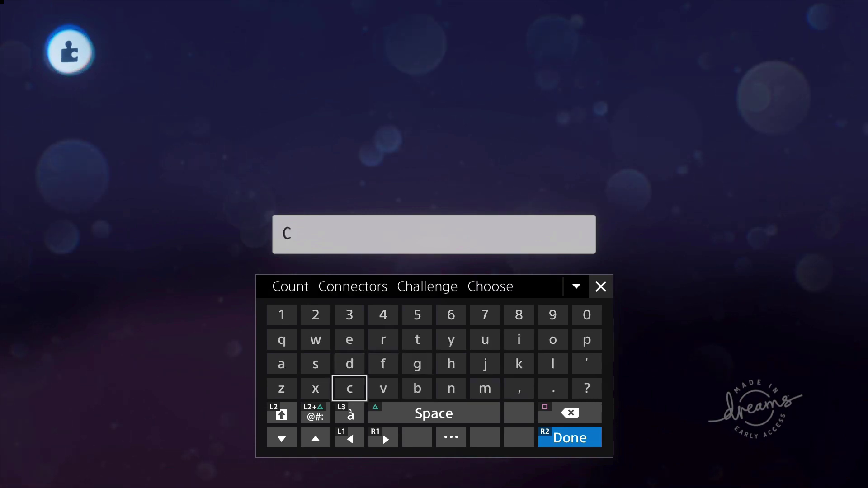
pyautogui.press('Up')
pyautogui.press('Up')
pyautogui.press('Right')
pyautogui.press('Right')
pyautogui.press('Right')
pyautogui.press('Right')
pyautogui.press('Right')
pyautogui.press('Right')
pyautogui.write('o')
pyautogui.press('Left')
pyautogui.press('Left')
pyautogui.write('u')
pyautogui.press('Down')
pyautogui.press('Left')
pyautogui.press('Down')
pyautogui.write('n')
pyautogui.press('Up')
pyautogui.press('Up')
pyautogui.press('Left')
pyautogui.write('t')
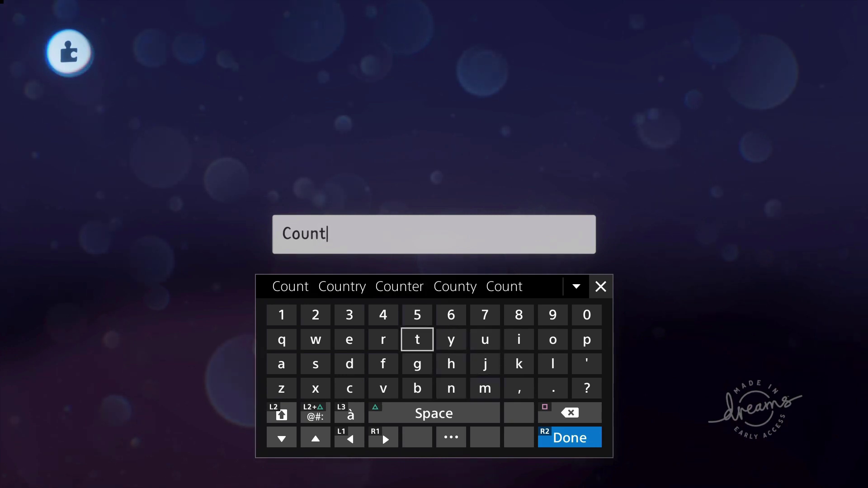